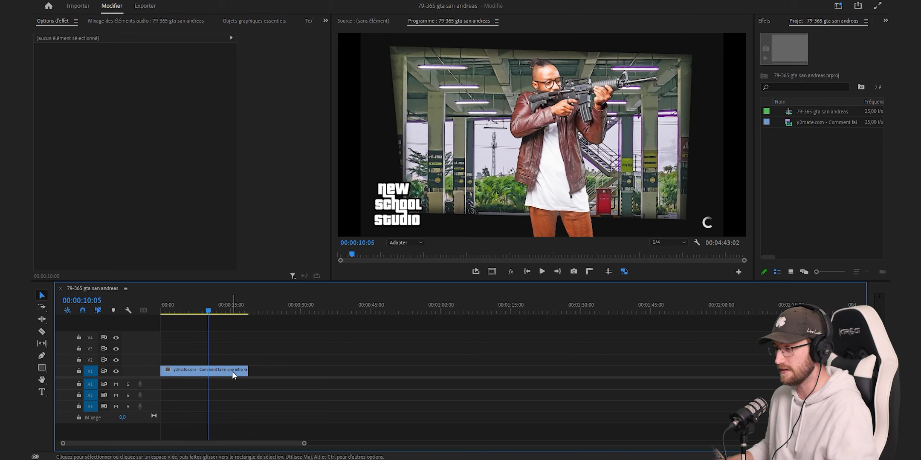
Draw a closed four-point opacity mask with the Pen tool around the man on the V1 video clip.
left_click(232, 373)
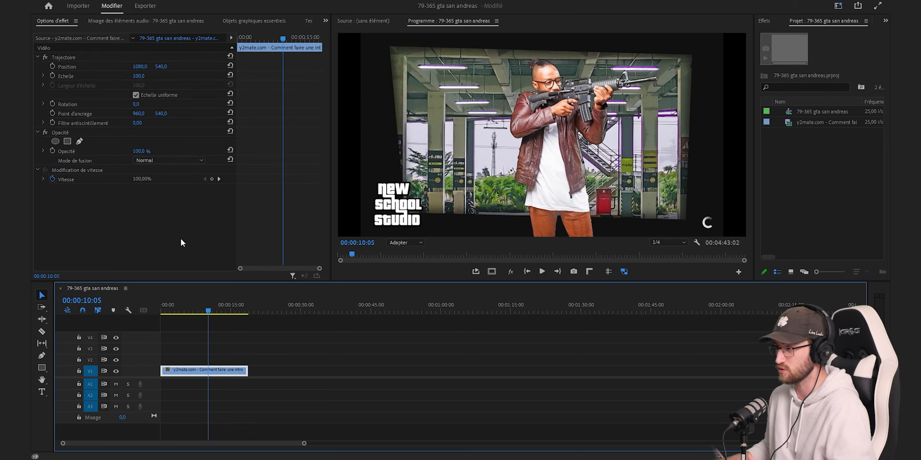
left_click(79, 141)
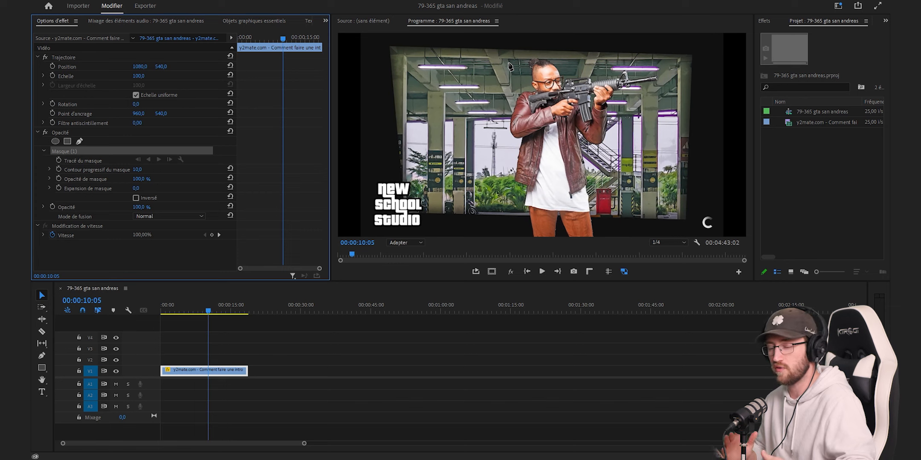
left_click(502, 63)
left_click(518, 205)
left_click(570, 207)
left_click(588, 62)
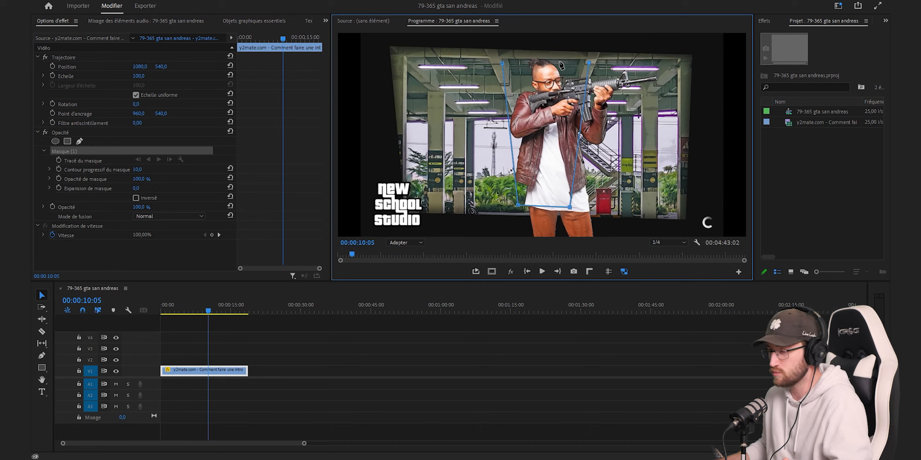
left_click(502, 63)
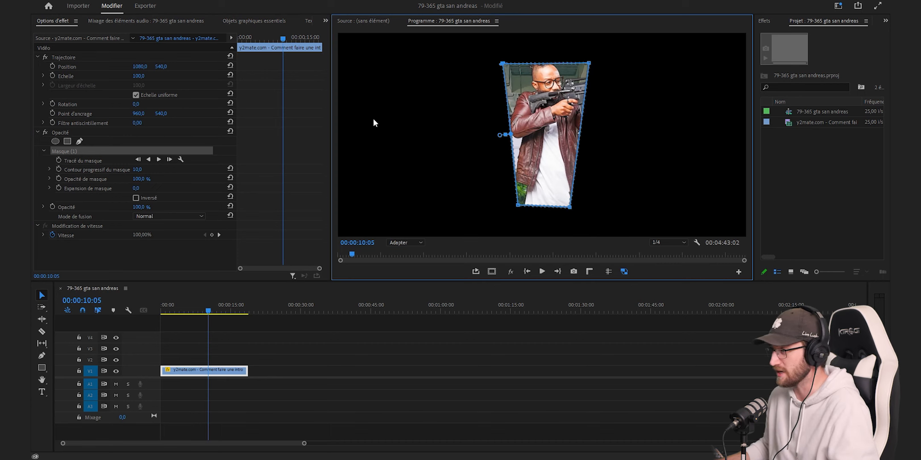
Set the first mask's feather (Contour progressif du masque) to 3.
left_click(196, 371)
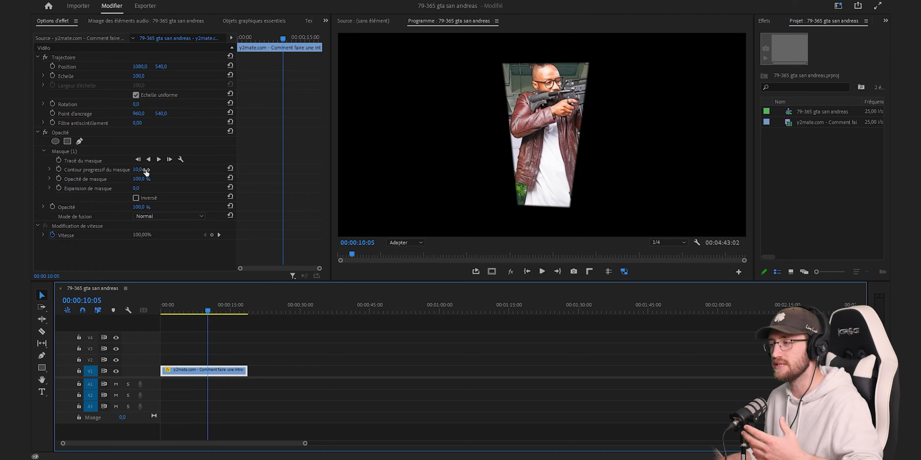
left_click(144, 170)
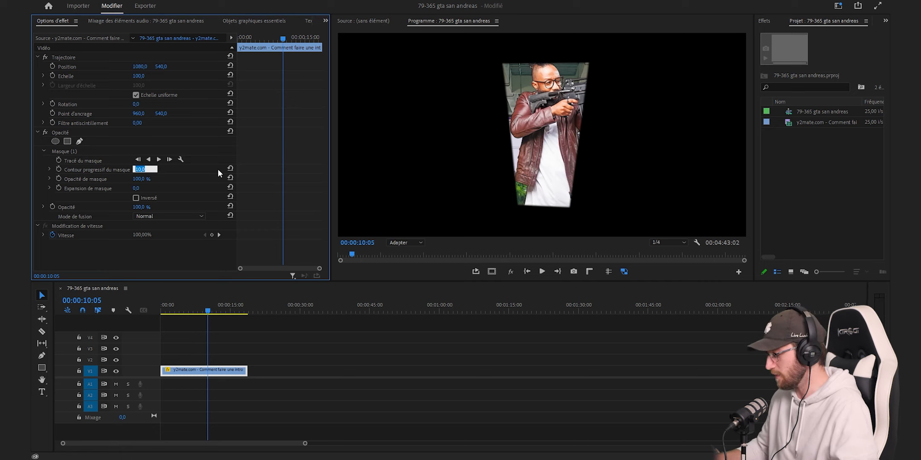
type("3")
key("Return")
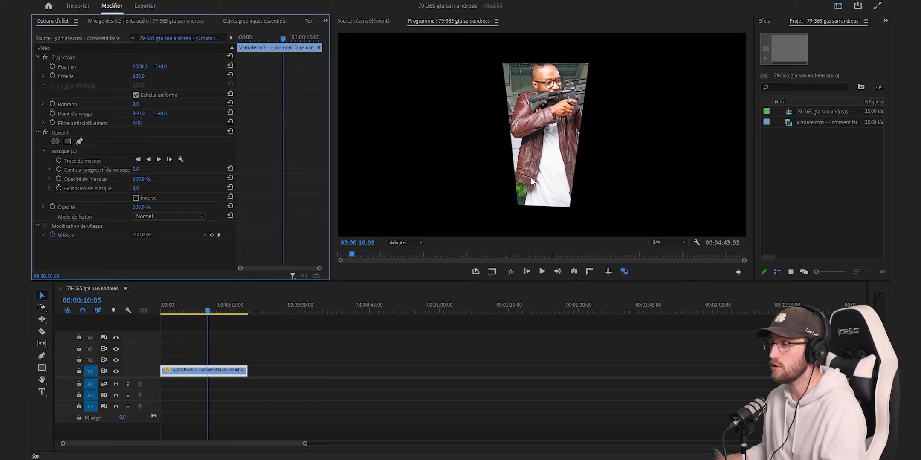
Draw a second closed four-point opacity mask beside the first, covering the man's front hand and the staircase.
left_click(80, 142)
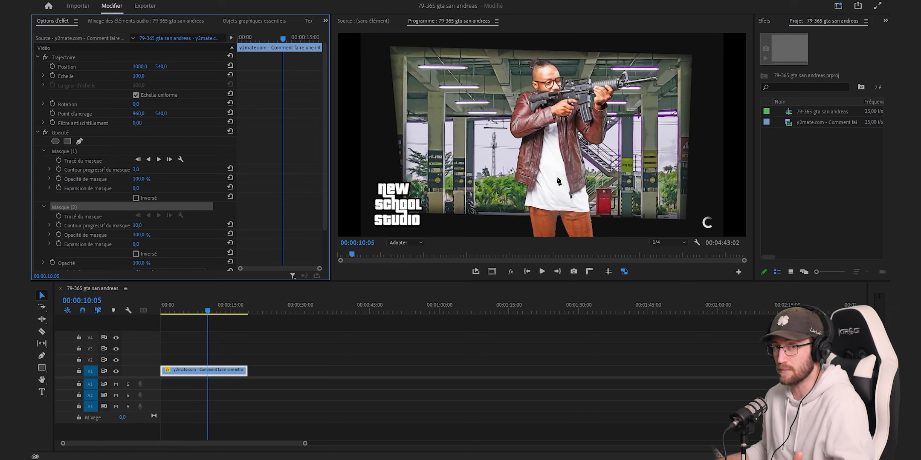
left_click(593, 88)
left_click(576, 200)
left_click(619, 207)
left_click(625, 105)
left_click(593, 88)
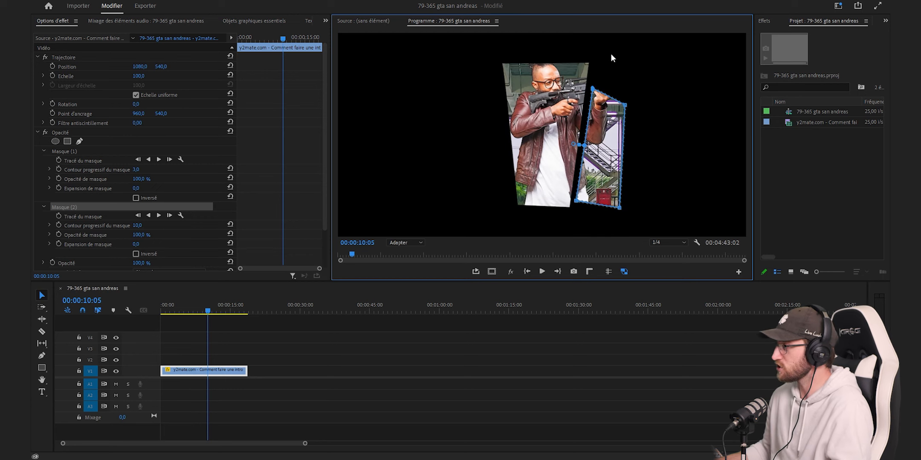
Nudge the second mask's upper corner closer to the first mask and set the second mask's feather to 3.
left_click(405, 242)
left_click(403, 287)
left_click_drag(585, 56, 581, 56)
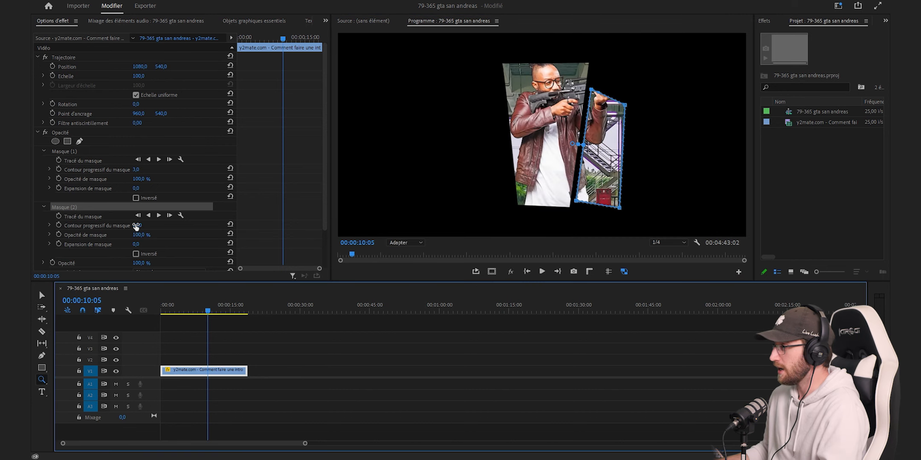
left_click(137, 226)
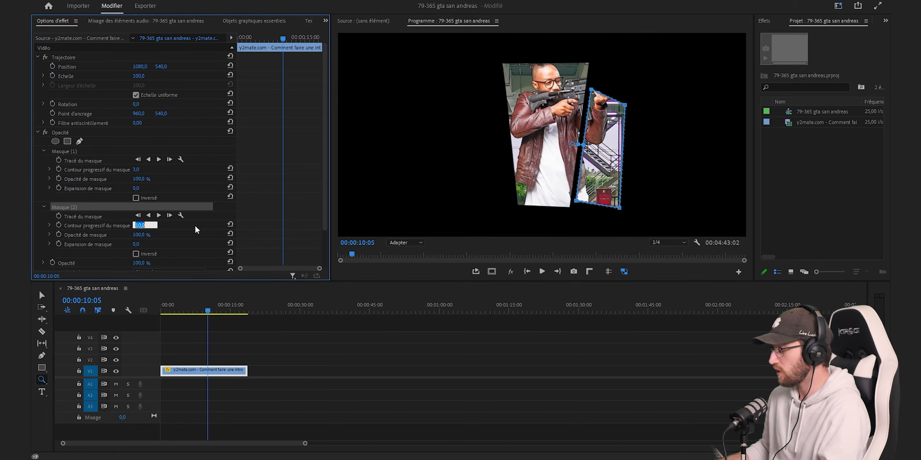
type("3")
left_click(412, 403)
key("v")
left_click(411, 403)
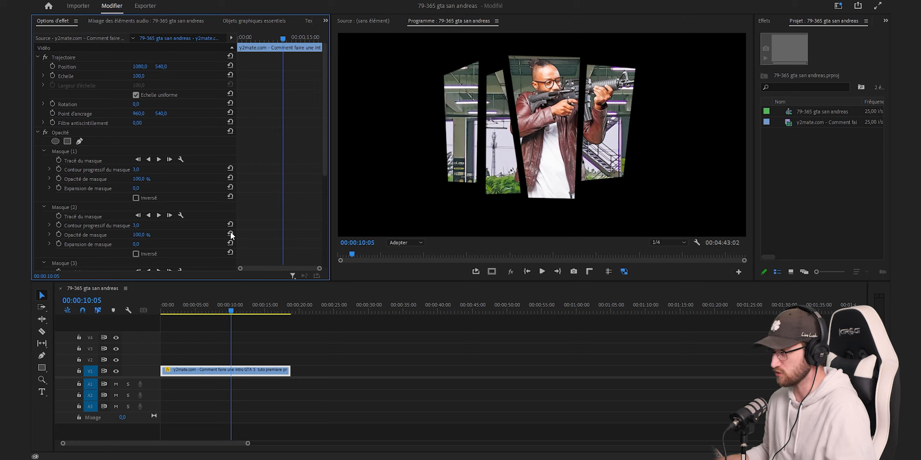
mouse_move(143, 234)
left_mouse_down()
mouse_move(111, 234)
mouse_move(145, 234)
left_mouse_up()
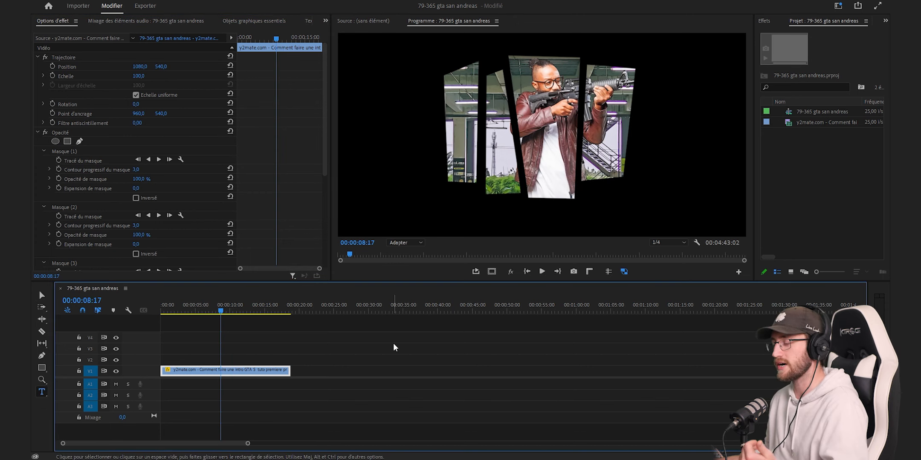
Add a text box in the lower-right area of the frame reading "titre" with "Nom Prénom" on a second line.
left_click_drag(635, 168, 738, 220)
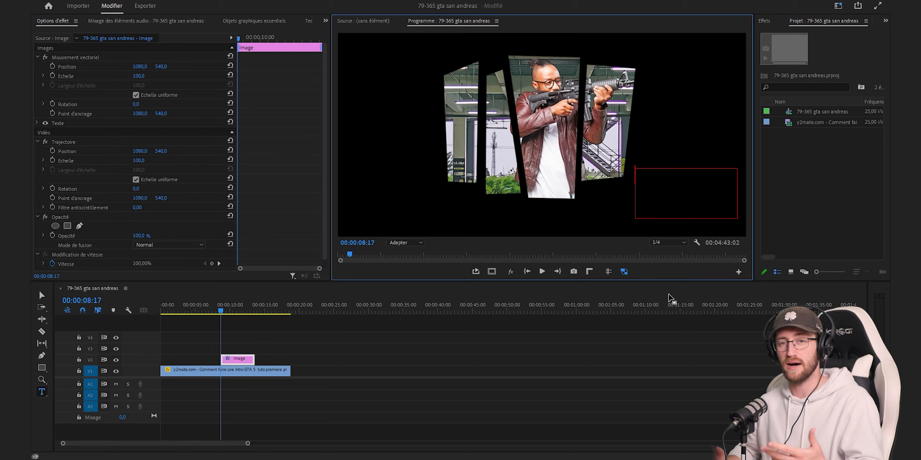
left_click(641, 179)
type("titre")
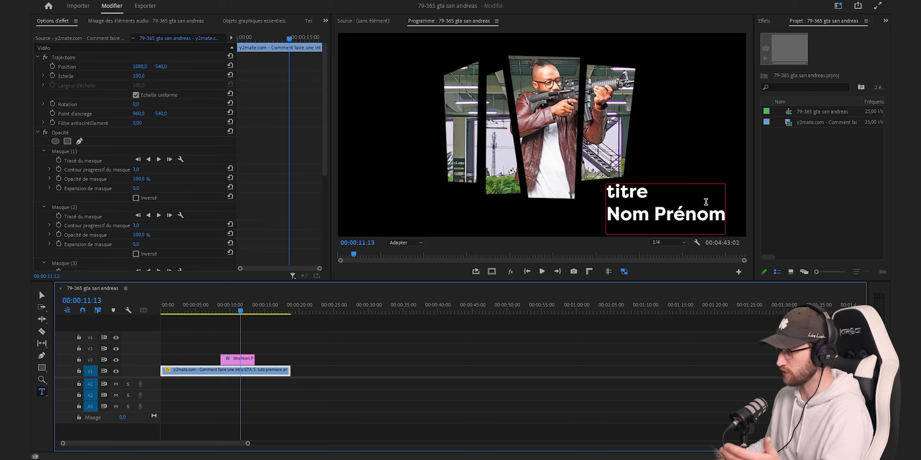
Format the word "titre" in the Carol Gothic font with fill colour C2A955.
left_click_drag(659, 193, 604, 200)
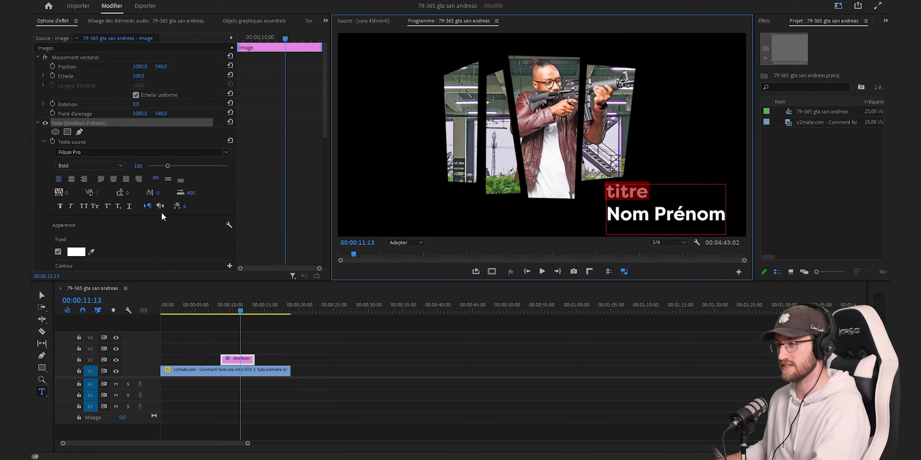
left_click(109, 153)
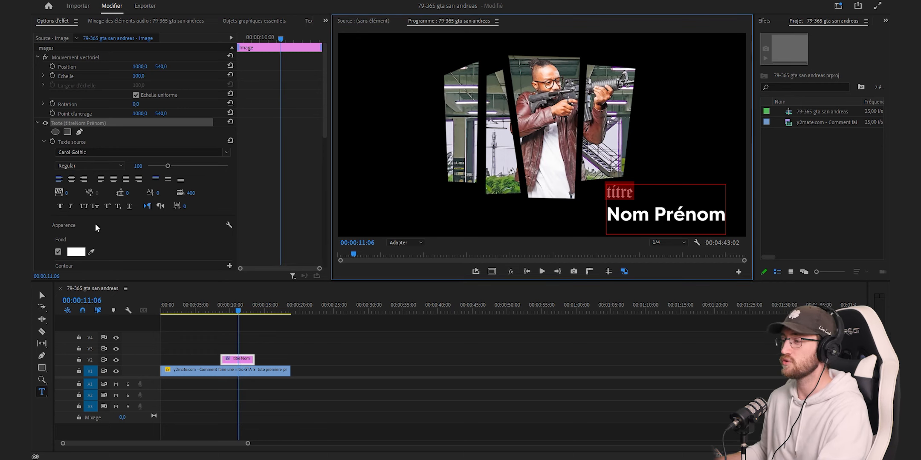
left_click(77, 253)
left_click(518, 286)
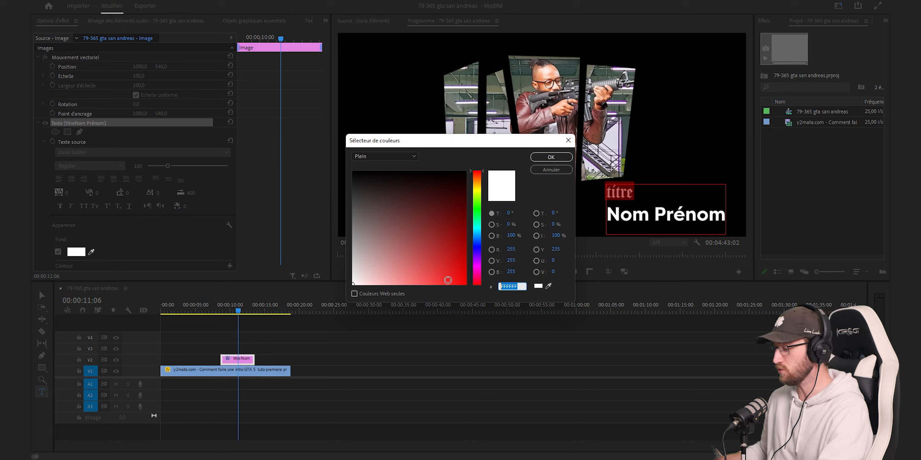
type("c2")
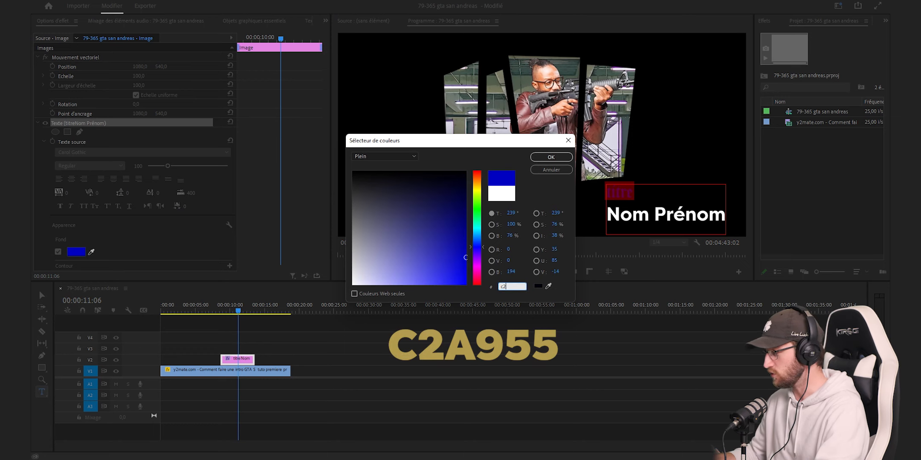
type("a955")
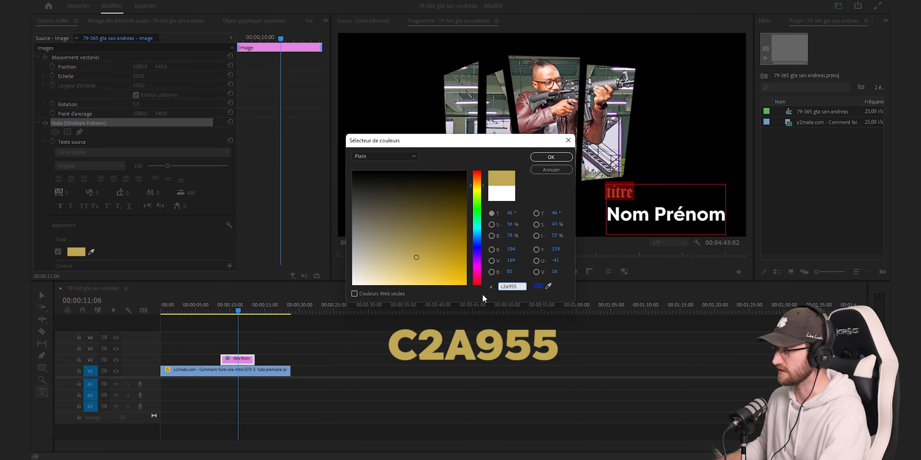
left_click(550, 157)
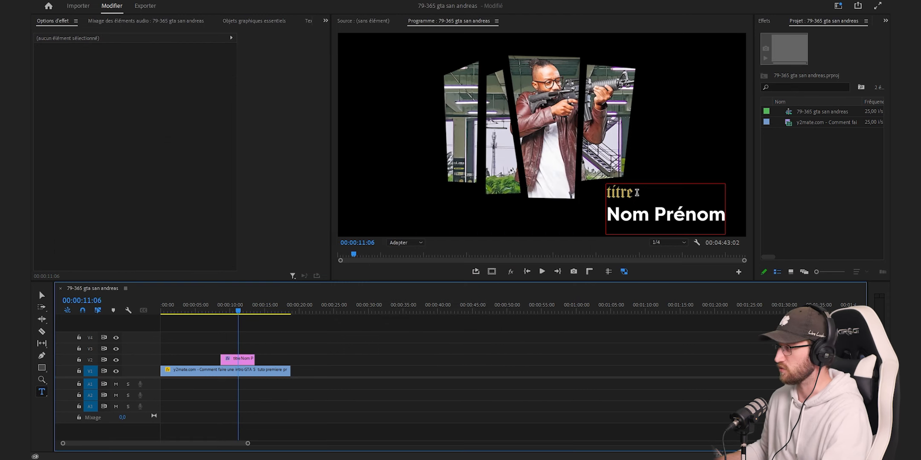
Set the "Nom Prénom" line to size 70 in Acumin Pro Condensed Bold.
left_click_drag(723, 216, 590, 214)
left_click(138, 166)
type("7")
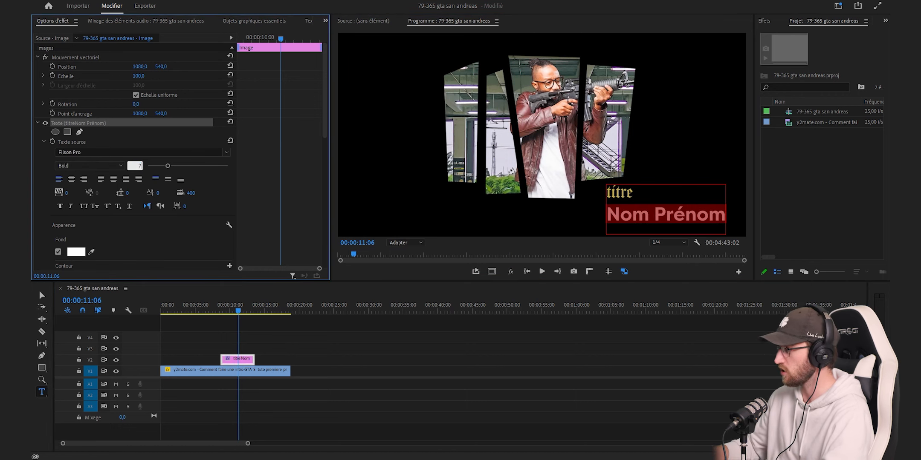
type("0")
key("Return")
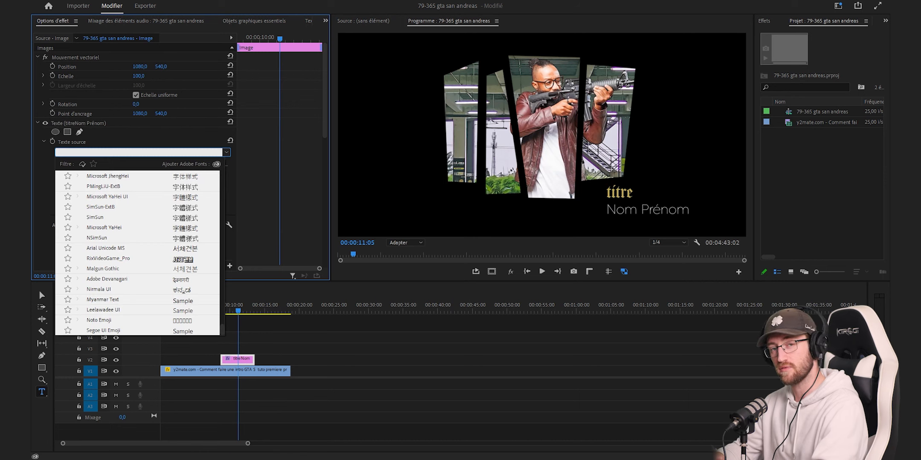
type("a")
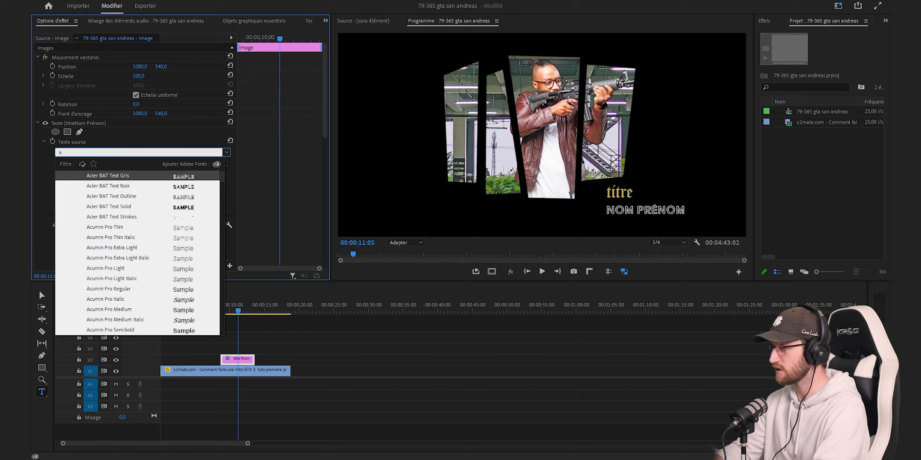
type("cumin")
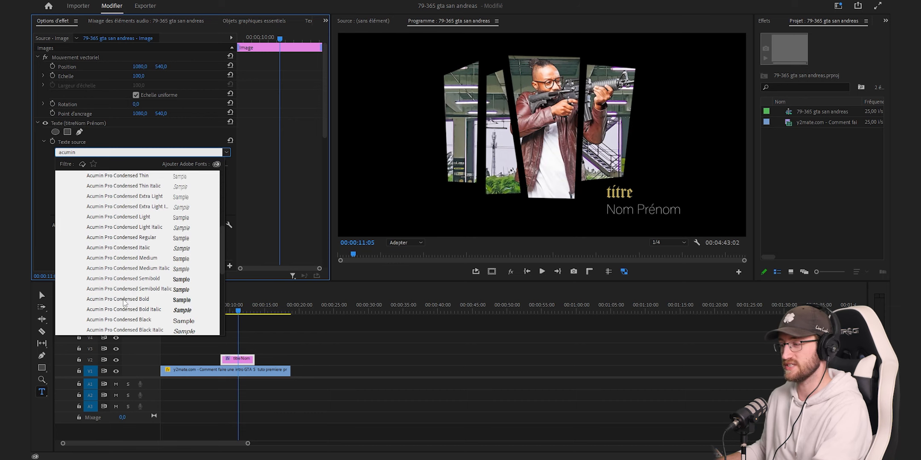
left_click(124, 300)
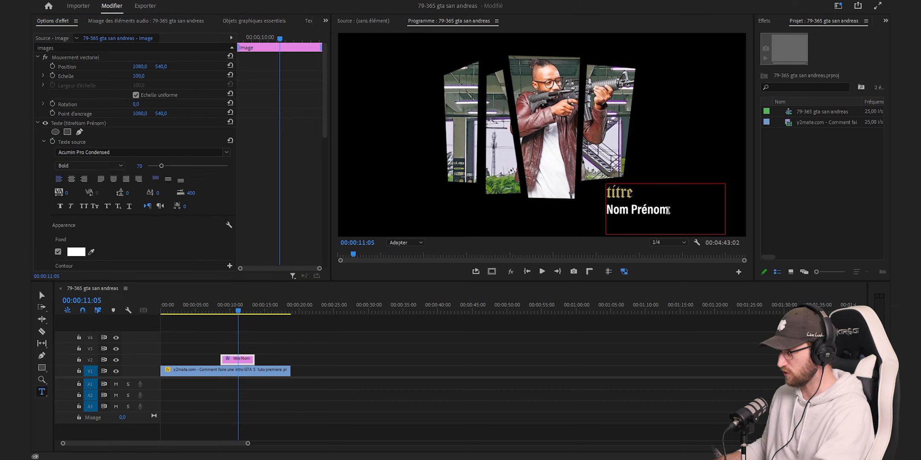
Change the fill colour of the "Nom Prénom" line to 70847F.
left_click(76, 251)
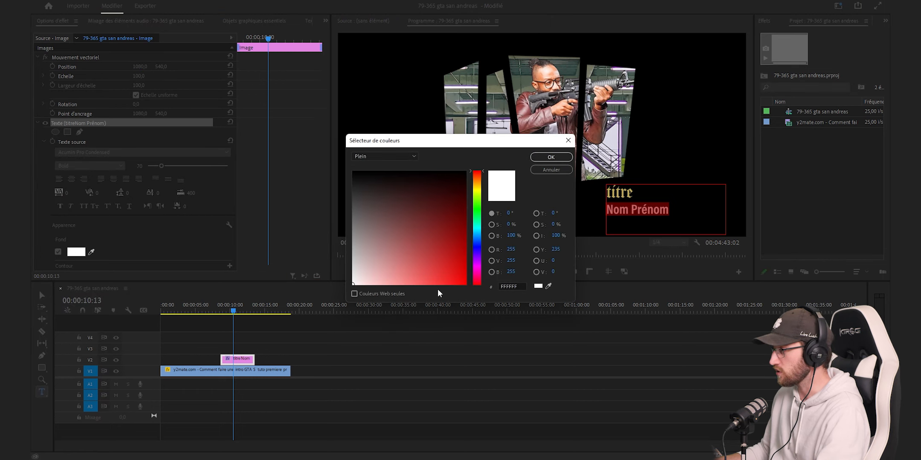
double_click(516, 286)
type("70")
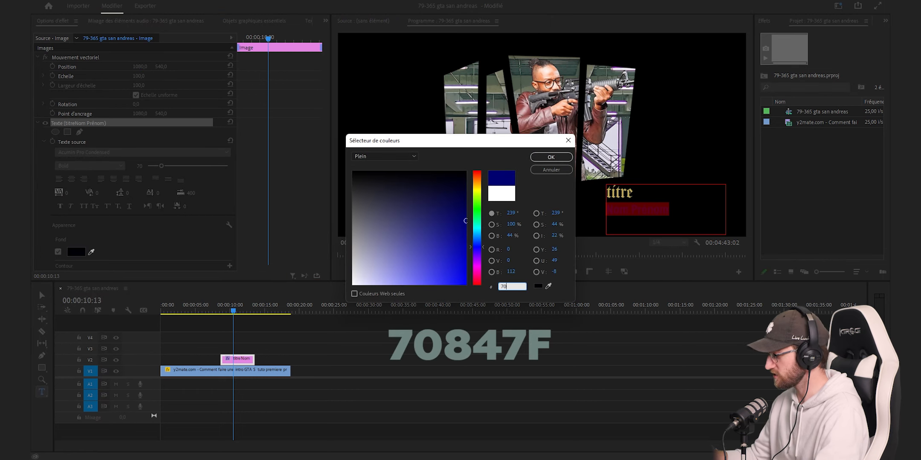
type("847f")
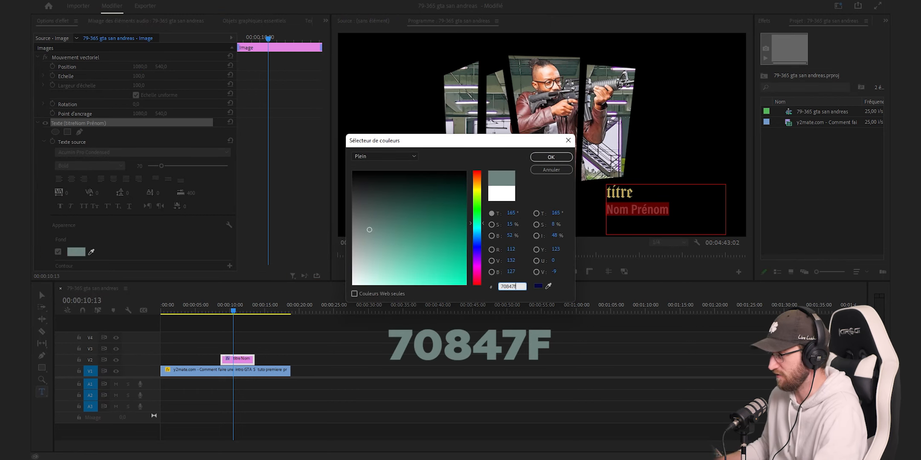
left_click(551, 157)
key("Escape")
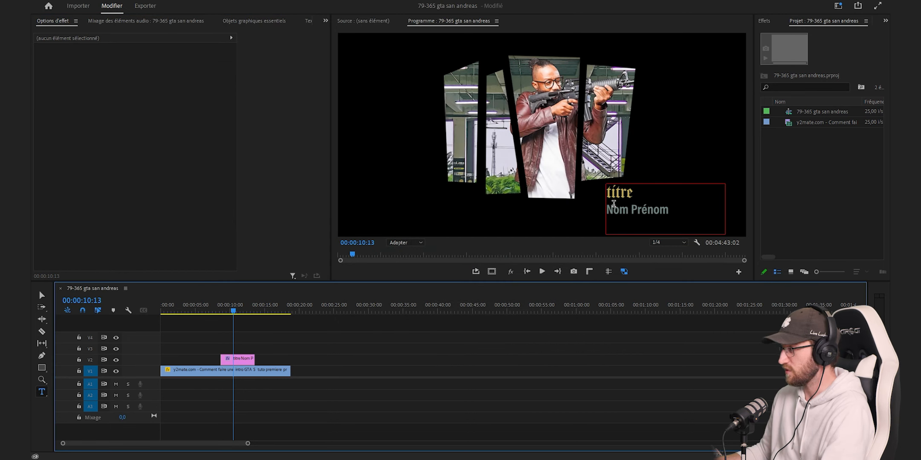
Search the effects for "flou" and apply Flou gaussien to the title clip on V2.
left_click(764, 21)
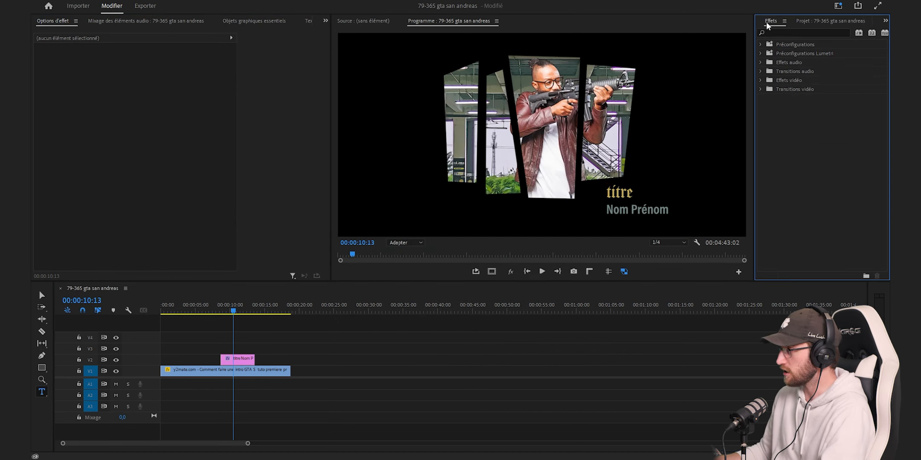
left_click(787, 33)
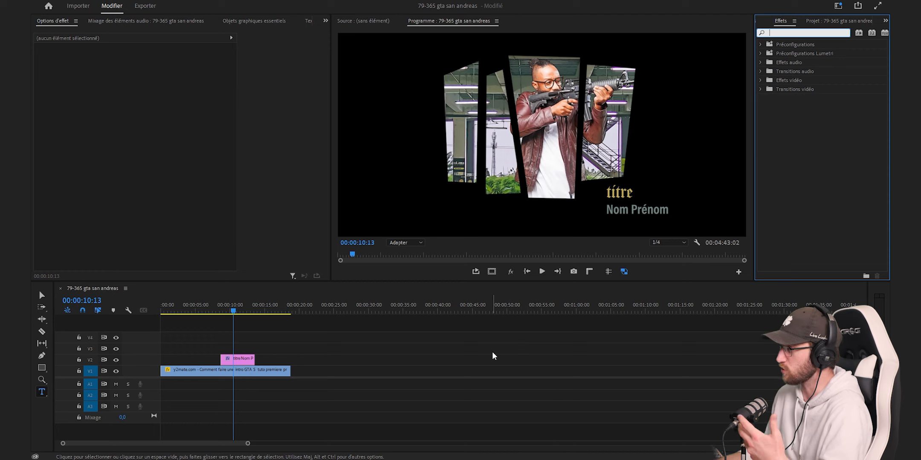
type("flou")
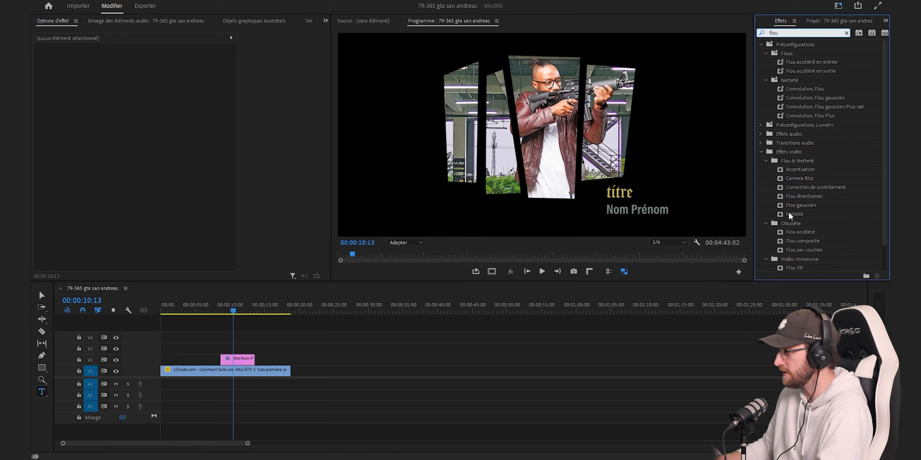
left_click_drag(800, 205, 246, 358)
left_click(150, 141)
left_click(383, 356)
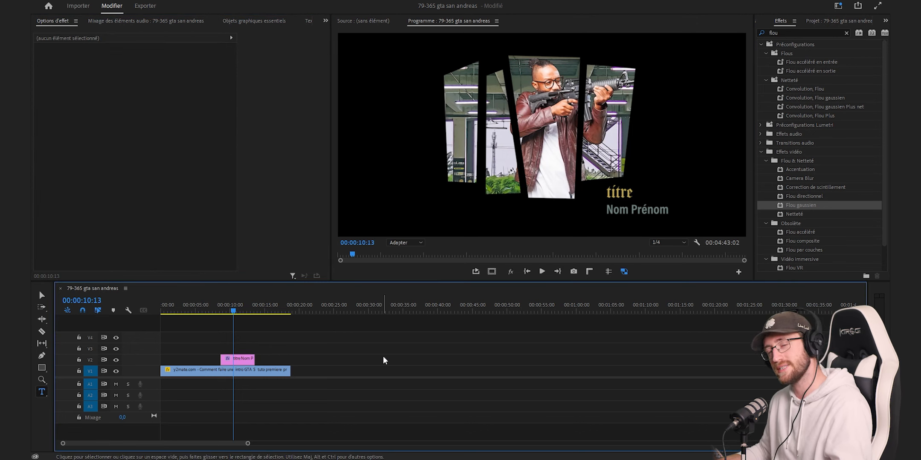